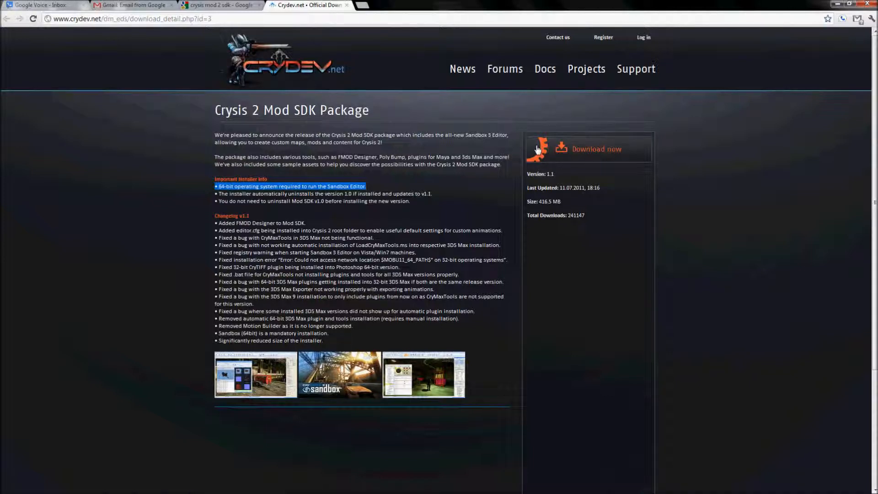
Step: Switch from the browser to the open file explorer window and go back to the Crysis 2 folder
{"action": "left_click", "coordinate": [833, 9]}
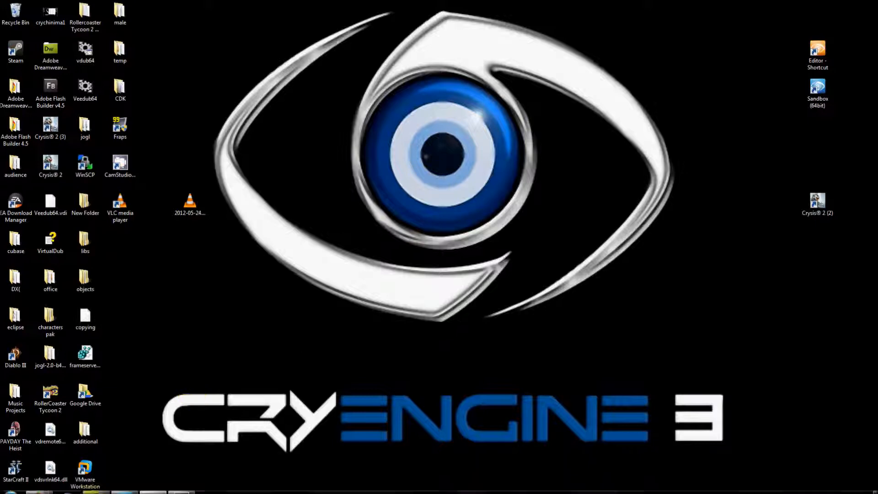
{"action": "left_click", "coordinate": [102, 489]}
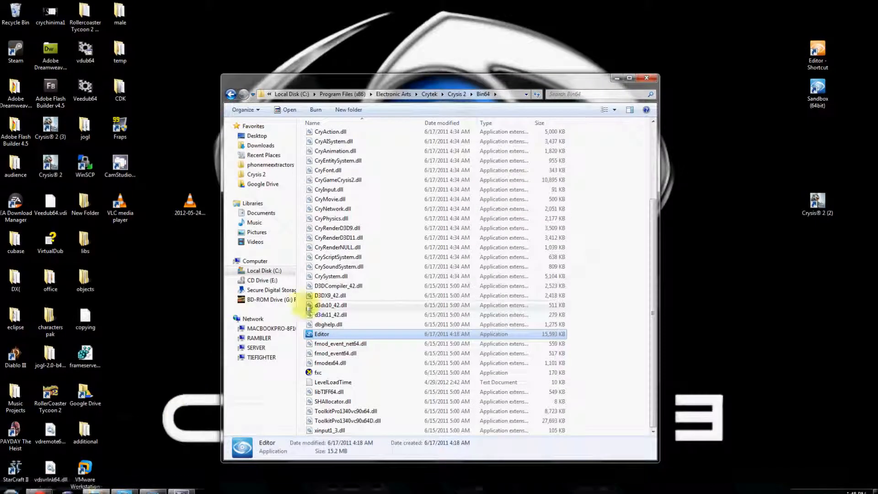
{"action": "left_click", "coordinate": [232, 95]}
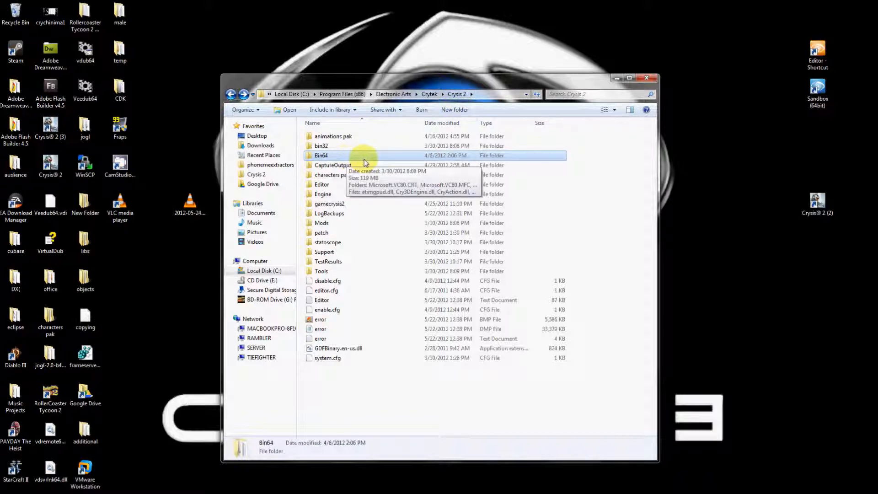
Step: Open the Bin64 folder and select the Editor application in it
{"action": "left_click", "coordinate": [335, 158]}
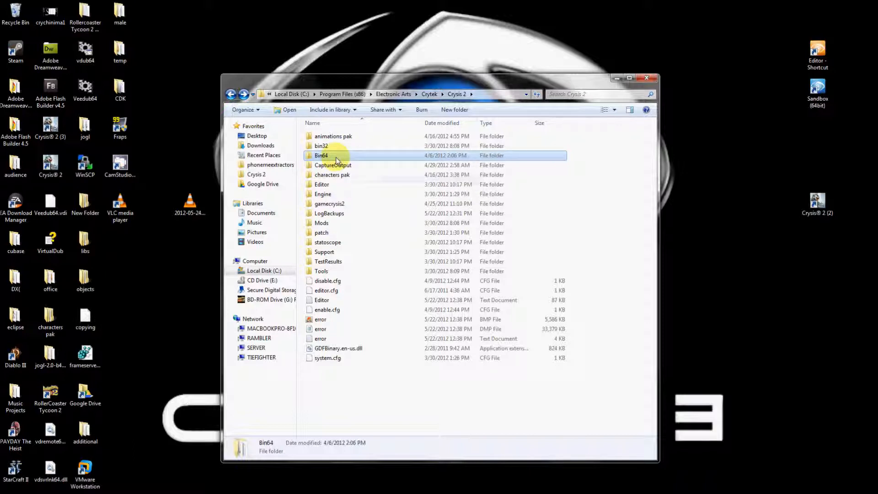
{"action": "left_click", "coordinate": [353, 155]}
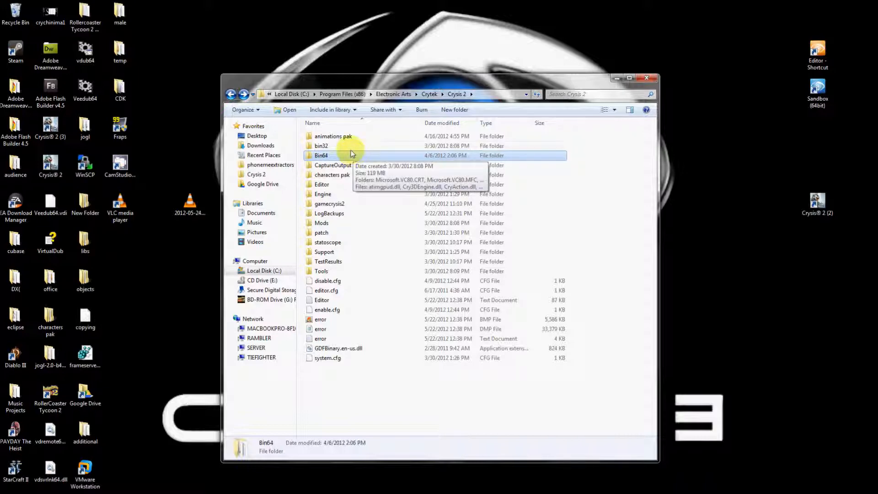
{"action": "double_click", "coordinate": [345, 157]}
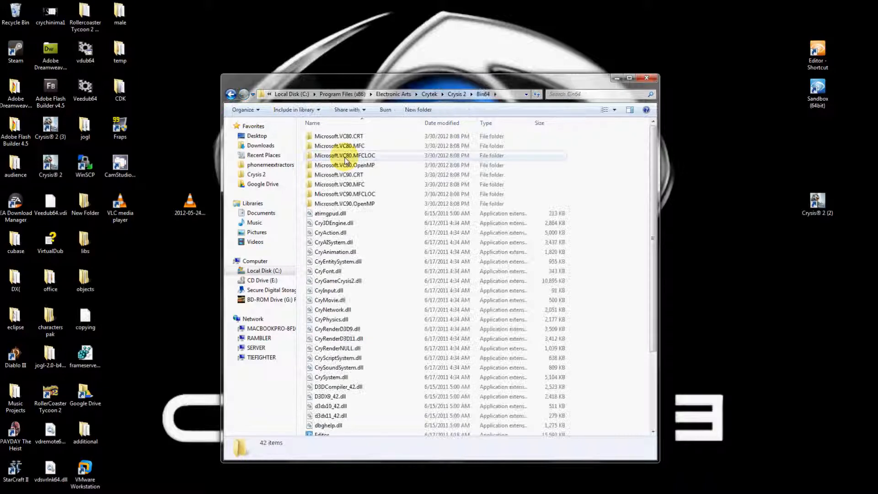
{"action": "scroll", "coordinate": [507, 215], "scroll_direction": "down", "scroll_amount": 3}
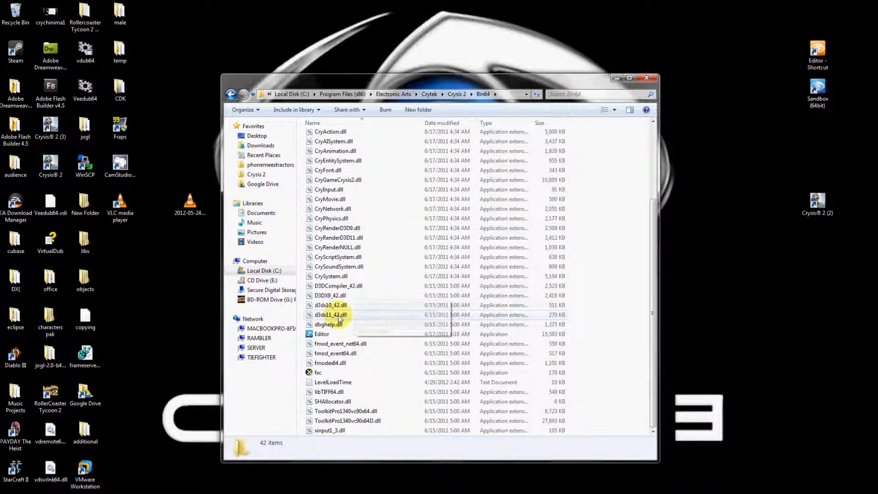
{"action": "left_click", "coordinate": [340, 335]}
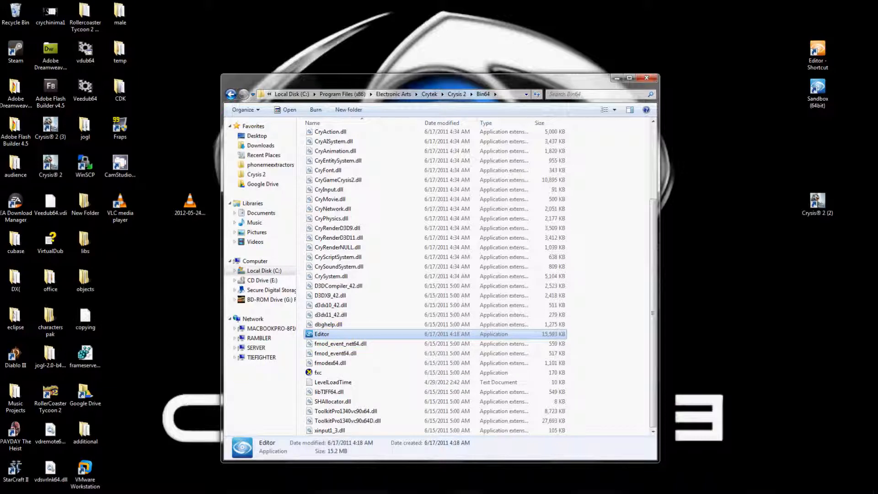
Step: Switch to Sandbox Editor 3 and look around the grand piano by turning and moving the perspective camera
{"action": "left_click", "coordinate": [124, 486]}
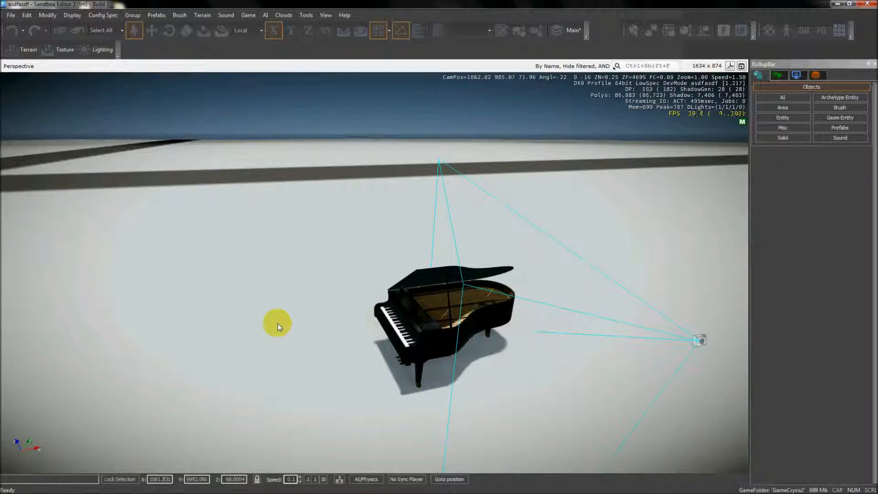
{"action": "right_click_drag", "start_coordinate": [297, 300], "coordinate": [298, 298]}
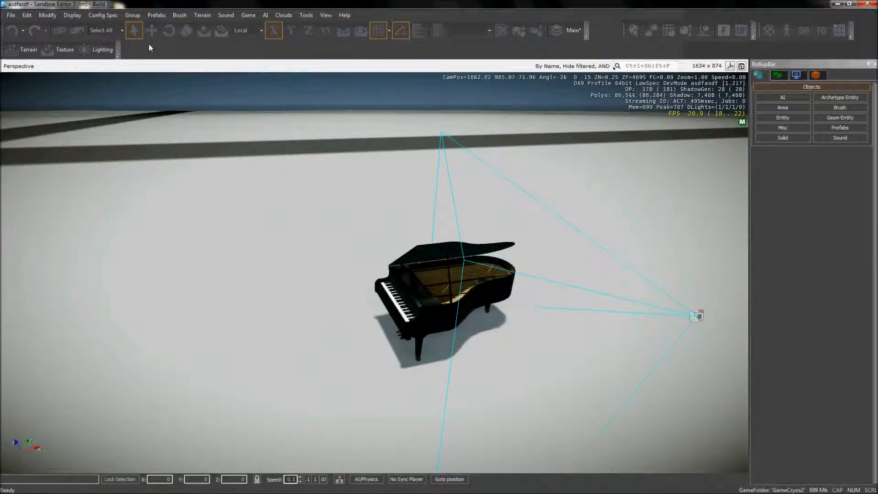
{"action": "right_click_drag", "start_coordinate": [358, 292], "coordinate": [356, 289]}
{"action": "key", "text": "w"}
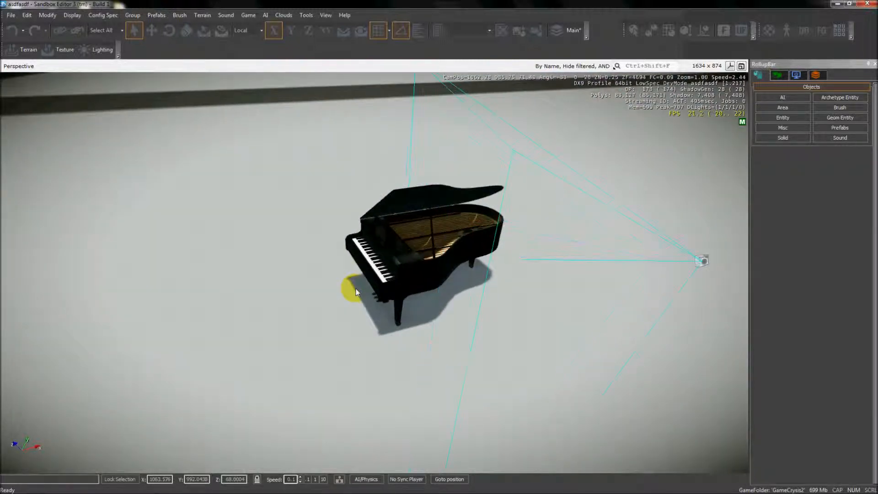
{"action": "key", "text": "w"}
{"action": "key", "text": "d"}
{"action": "right_click_drag", "start_coordinate": [356, 289], "coordinate": [356, 289]}
{"action": "key", "text": "s"}
{"action": "key", "text": "s"}
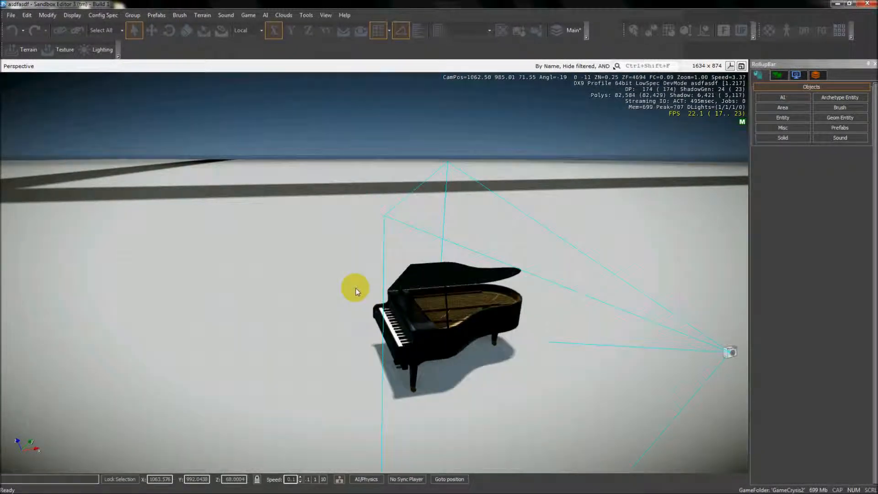
Step: Review the quality levels offered under Config Spec without changing the current one
{"action": "left_click", "coordinate": [112, 15]}
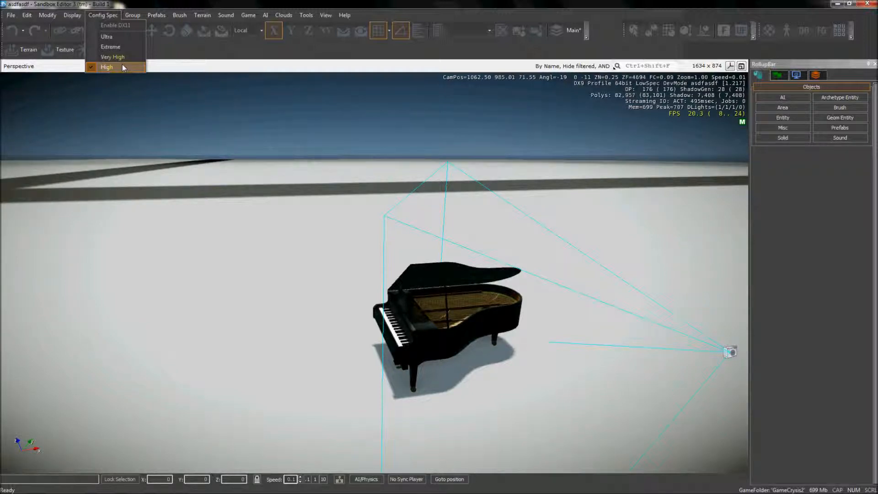
{"action": "left_click", "coordinate": [185, 47]}
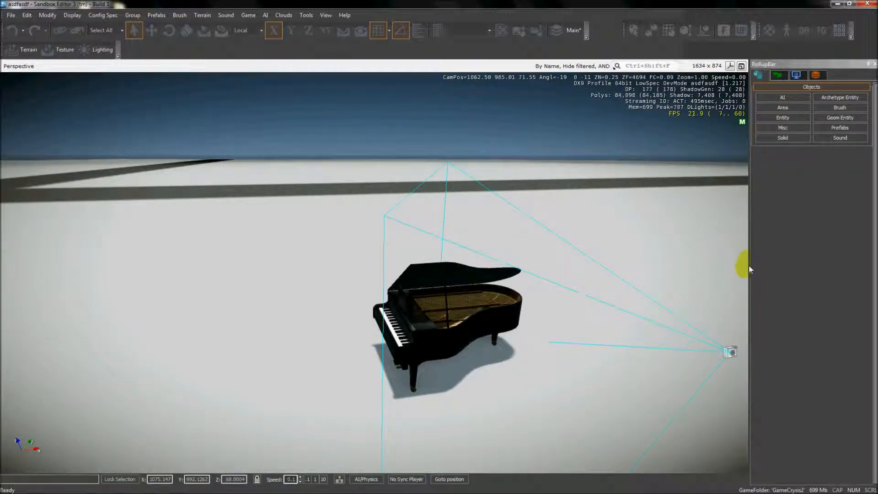
Step: Shrink the perspective viewport to 1280 x 874 by widening the RollupBar, and enlarge it again to 1618 x 874
{"action": "left_click_drag", "start_coordinate": [749, 267], "coordinate": [597, 292]}
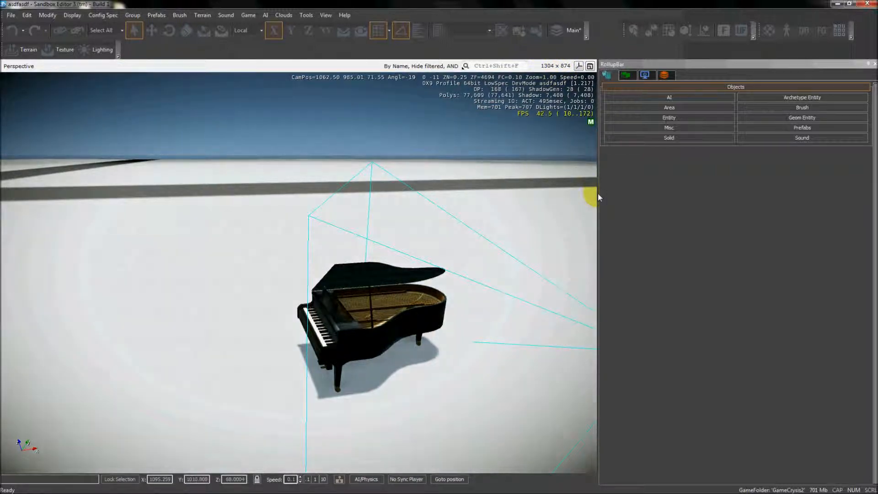
{"action": "left_click_drag", "start_coordinate": [598, 193], "coordinate": [586, 196]}
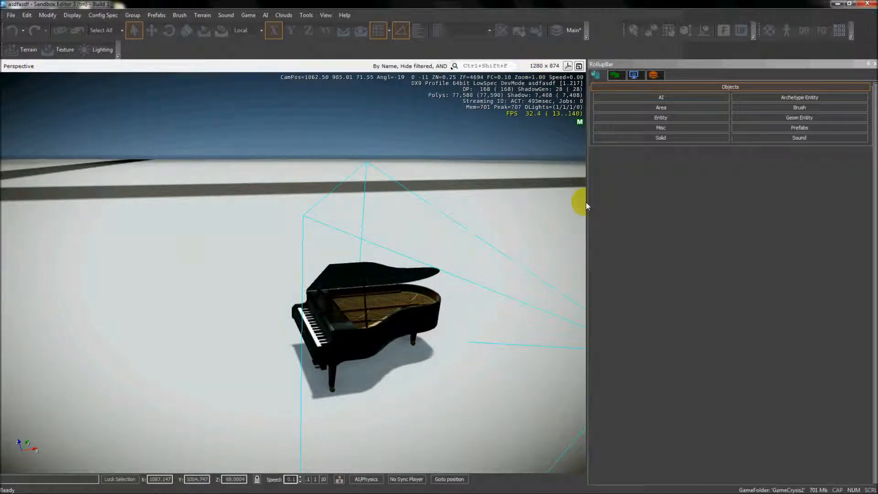
{"action": "left_click_drag", "start_coordinate": [586, 202], "coordinate": [740, 251]}
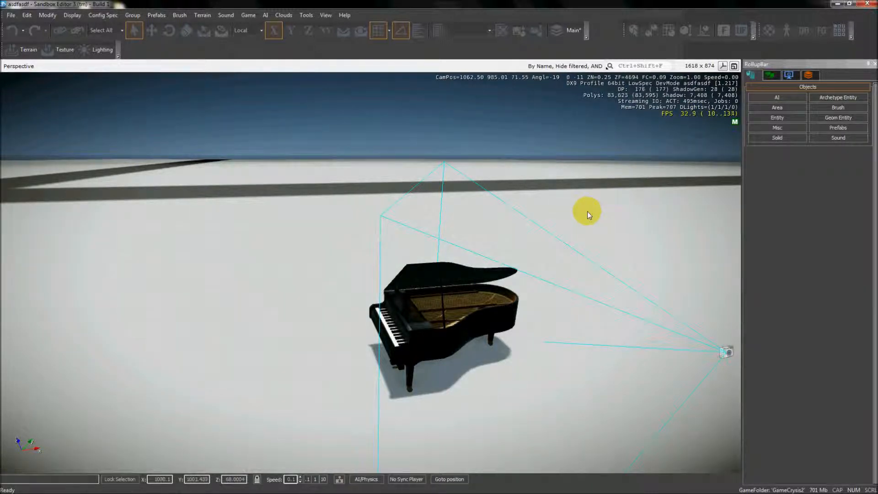
Step: Explore camera navigation around the grand piano by moving forward, backward and sideways and tilting the view up and down
{"action": "right_click_drag", "start_coordinate": [588, 212], "coordinate": [587, 211]}
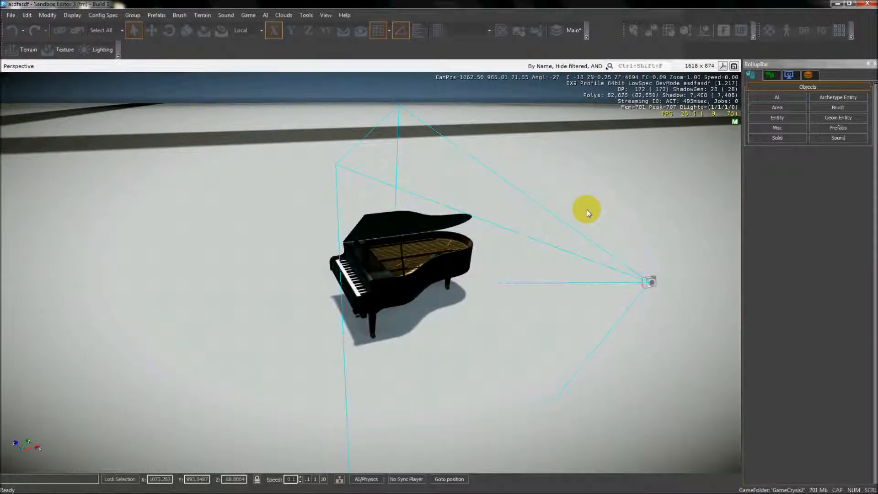
{"action": "key", "text": "d"}
{"action": "key", "text": "w"}
{"action": "key", "text": "a"}
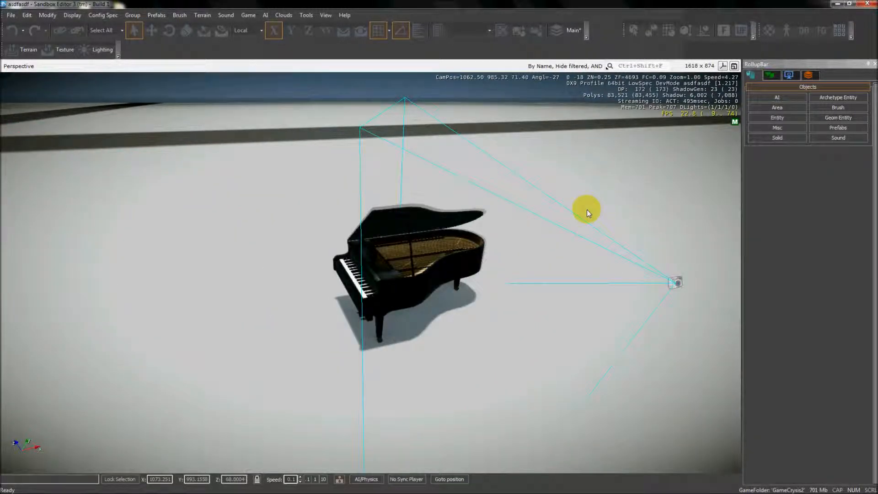
{"action": "key", "text": "d"}
{"action": "key", "text": "w"}
{"action": "key", "text": "a"}
{"action": "key", "text": "s"}
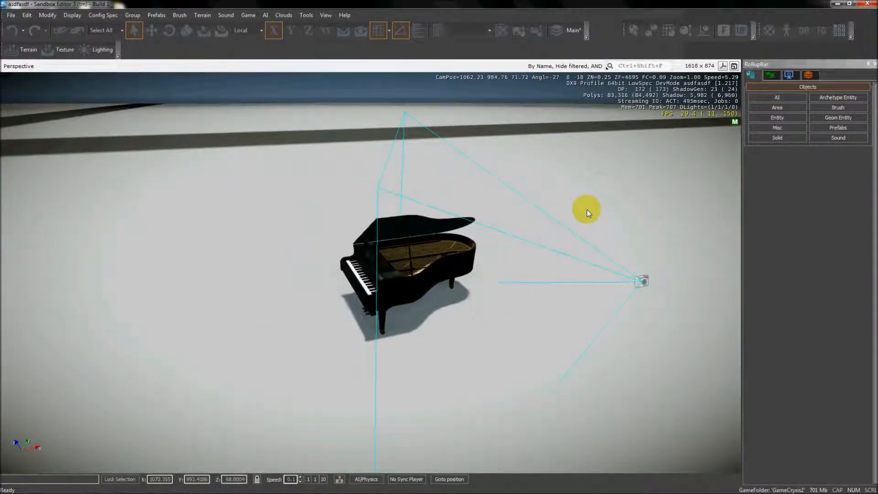
{"action": "key", "text": "a"}
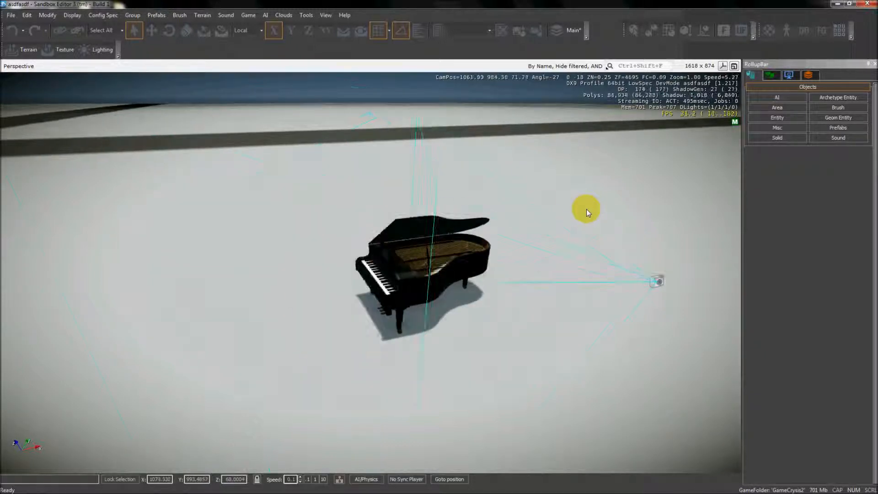
{"action": "key", "text": "w"}
{"action": "key", "text": "d"}
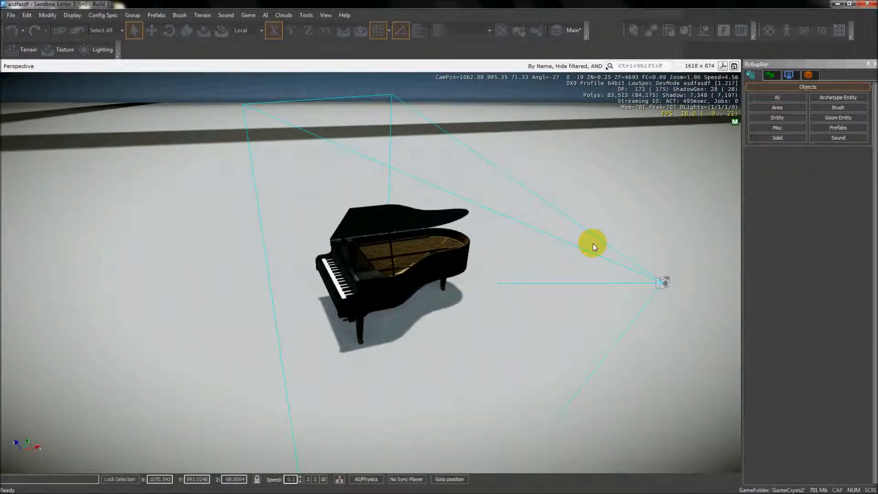
{"action": "right_click_drag", "start_coordinate": [593, 243], "coordinate": [597, 246]}
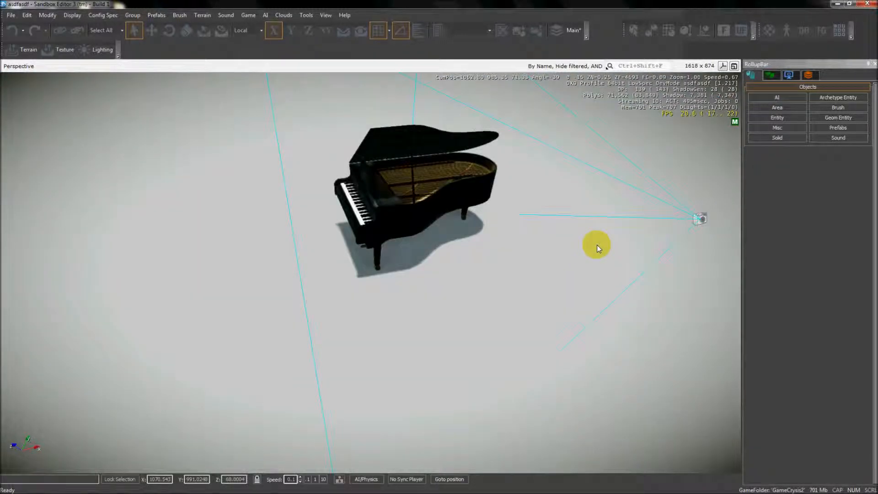
{"action": "right_click_drag", "start_coordinate": [597, 245], "coordinate": [594, 246]}
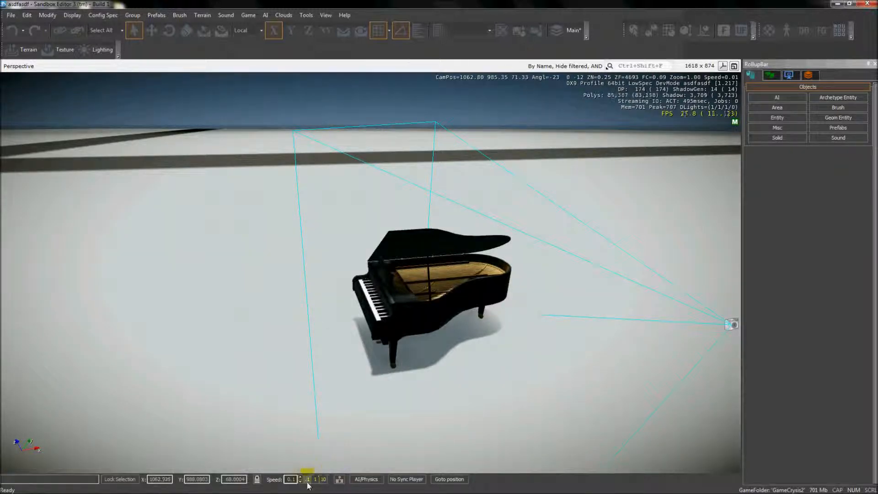
Step: Set the camera movement speed to 10 and fly past the piano to view it from another side
{"action": "left_click", "coordinate": [324, 480]}
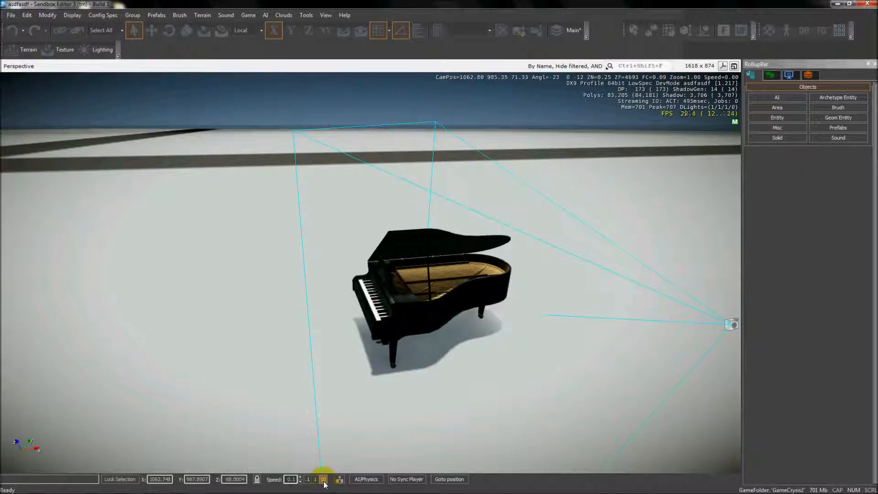
{"action": "left_click", "coordinate": [318, 482]}
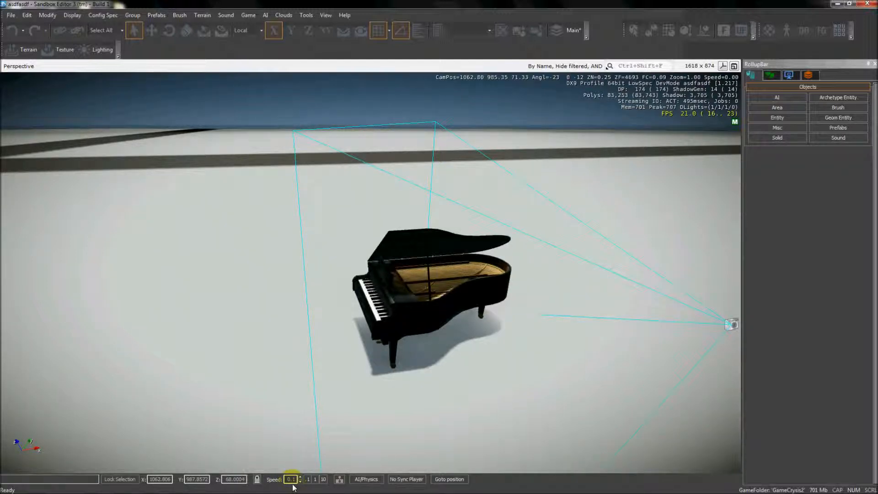
{"action": "left_click", "coordinate": [323, 480]}
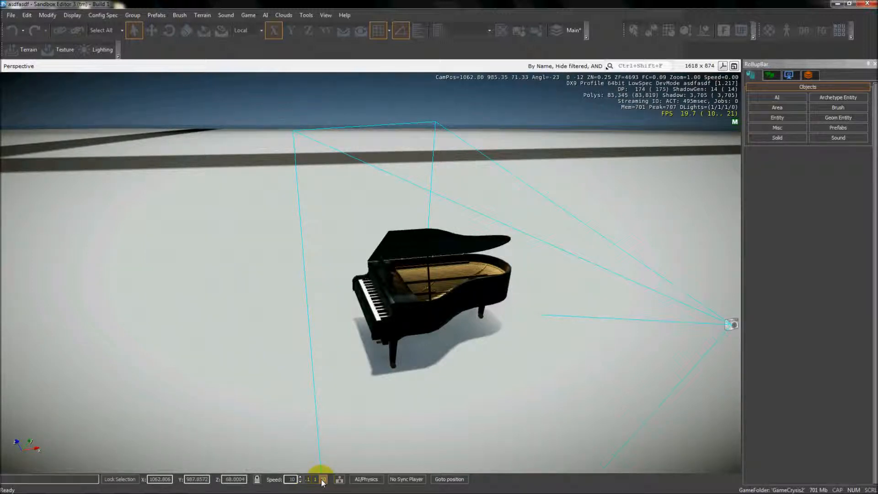
{"action": "key", "text": "w"}
{"action": "mouse_move", "coordinate": [477, 388]}
{"action": "right_mouse_down"}
{"action": "mouse_move", "coordinate": [461, 389]}
{"action": "mouse_move", "coordinate": [481, 389]}
{"action": "right_mouse_up"}
{"action": "key", "text": "w"}
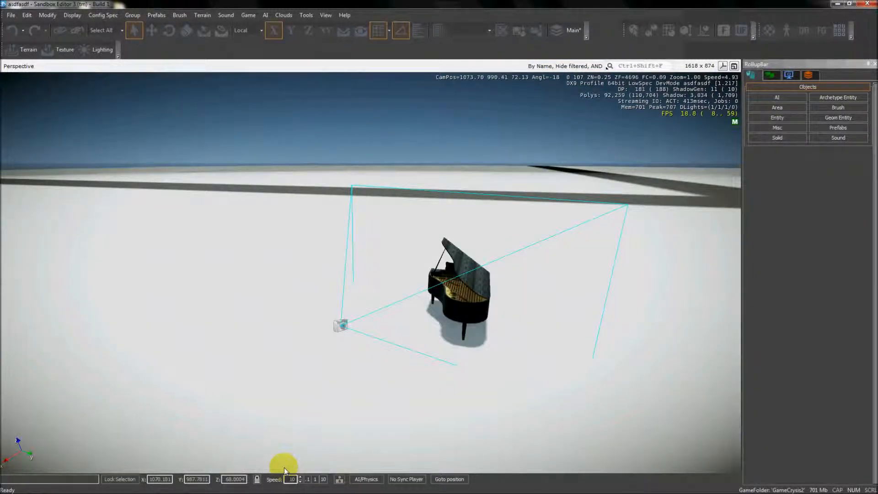
Step: Set the camera movement speed to 0.1, move in on the grand piano and select it
{"action": "left_click", "coordinate": [308, 480]}
{"action": "right_click_drag", "start_coordinate": [303, 427], "coordinate": [298, 425]}
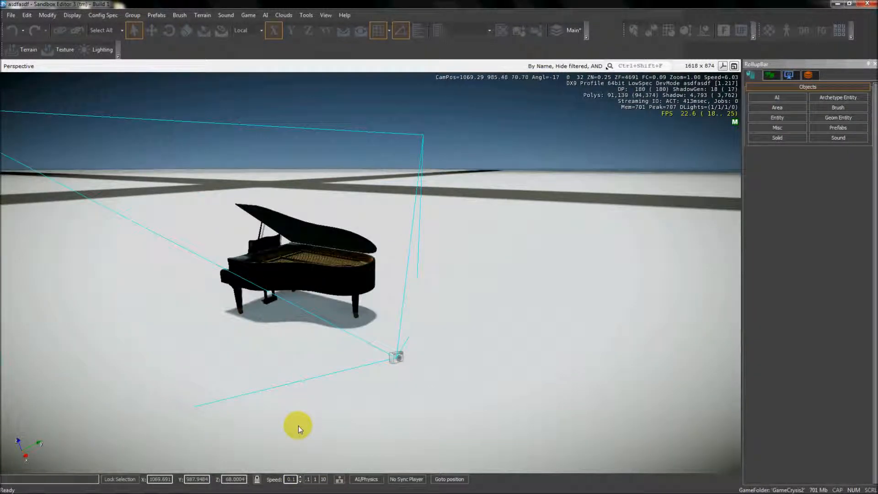
{"action": "left_click", "coordinate": [306, 209]}
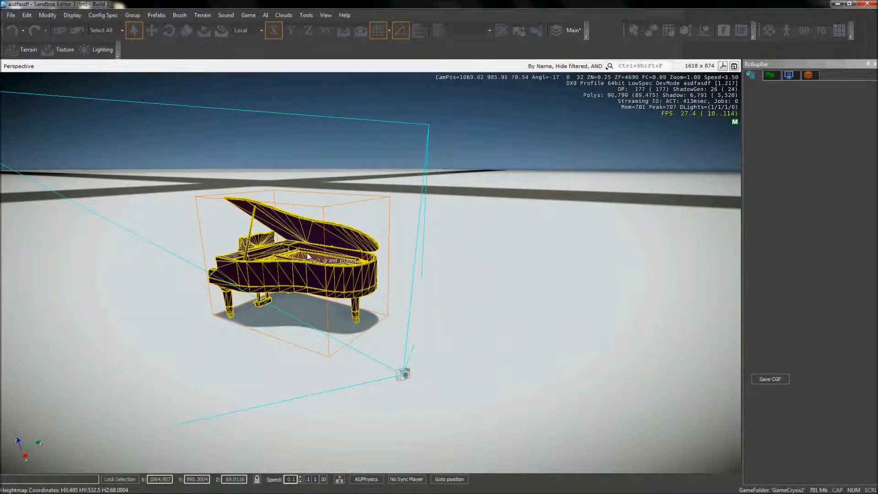
{"action": "left_click", "coordinate": [273, 226]}
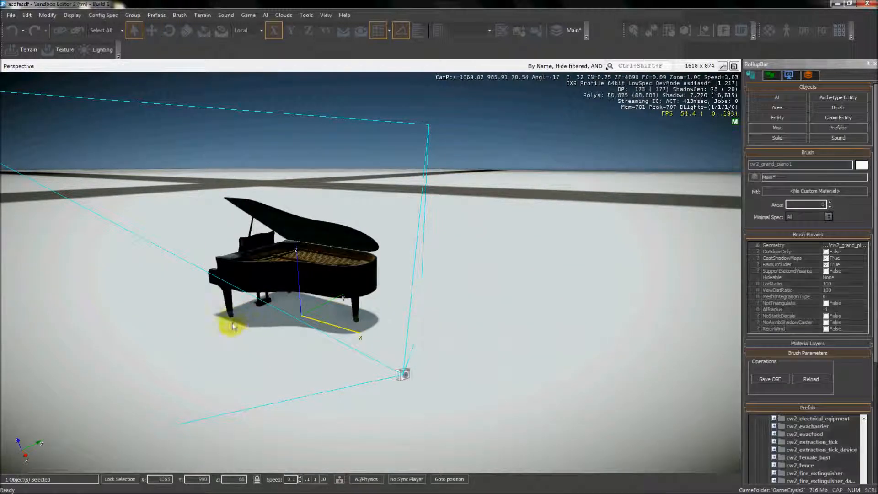